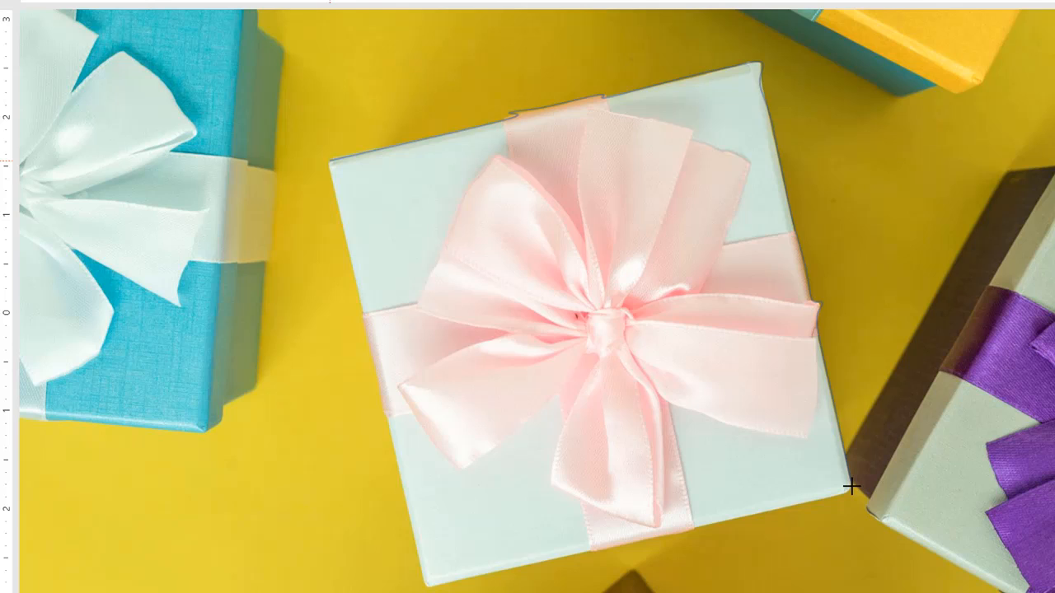
Close the curve traced around the pink-ribboned gift box and set its solid fill to 50% transparency.
mouse_move(849, 489)
left_mouse_down()
mouse_move(678, 533)
mouse_move(687, 523)
mouse_move(651, 546)
mouse_move(422, 585)
mouse_move(412, 469)
mouse_move(388, 406)
mouse_move(381, 423)
mouse_move(390, 376)
mouse_move(367, 341)
mouse_move(370, 314)
mouse_move(328, 162)
left_mouse_up()
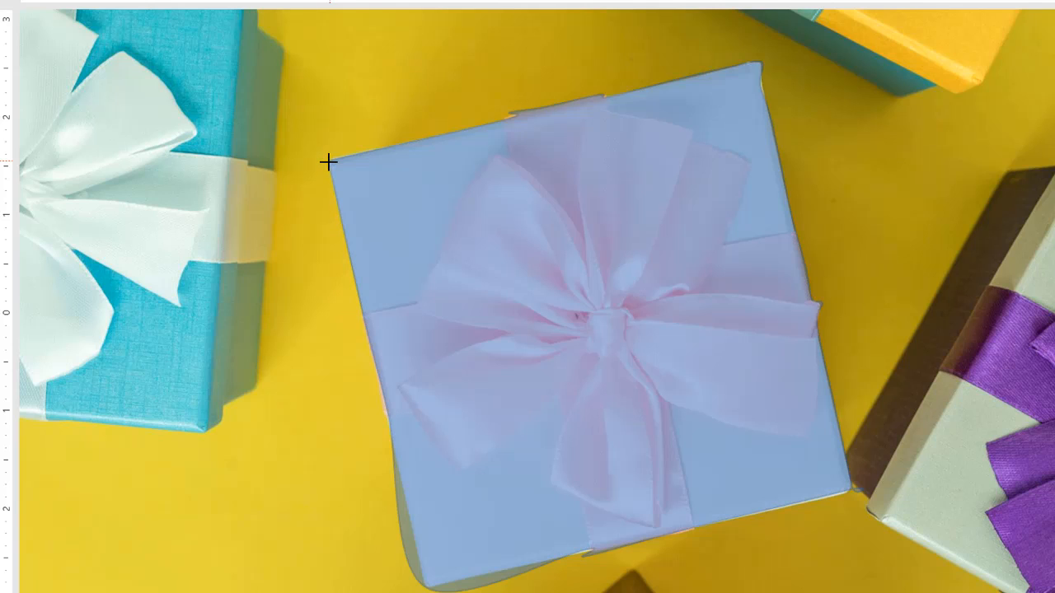
left_click_drag(328, 162, 328, 163)
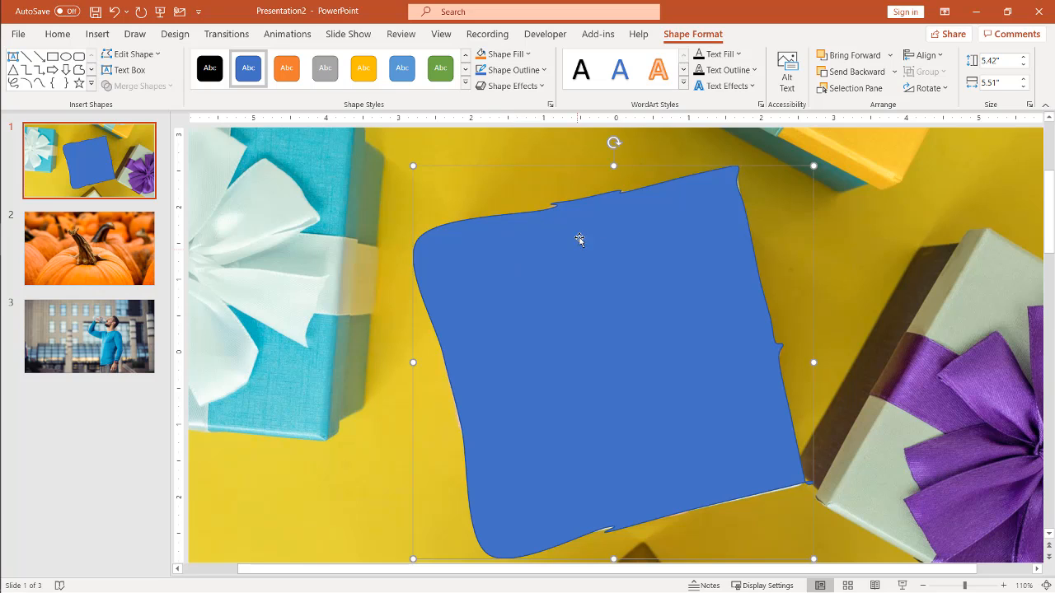
right_click(631, 240)
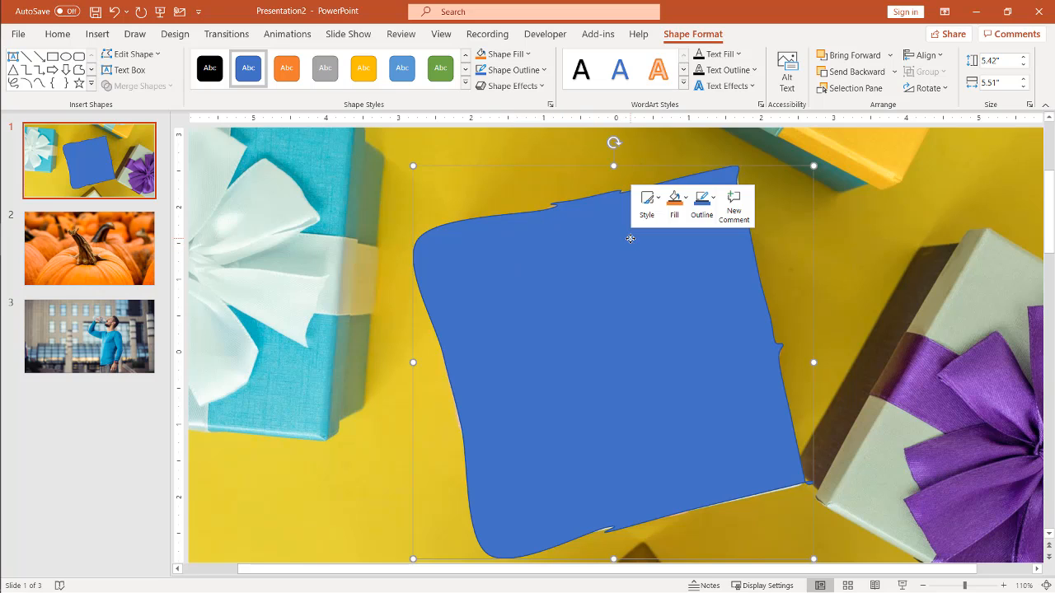
left_click(670, 540)
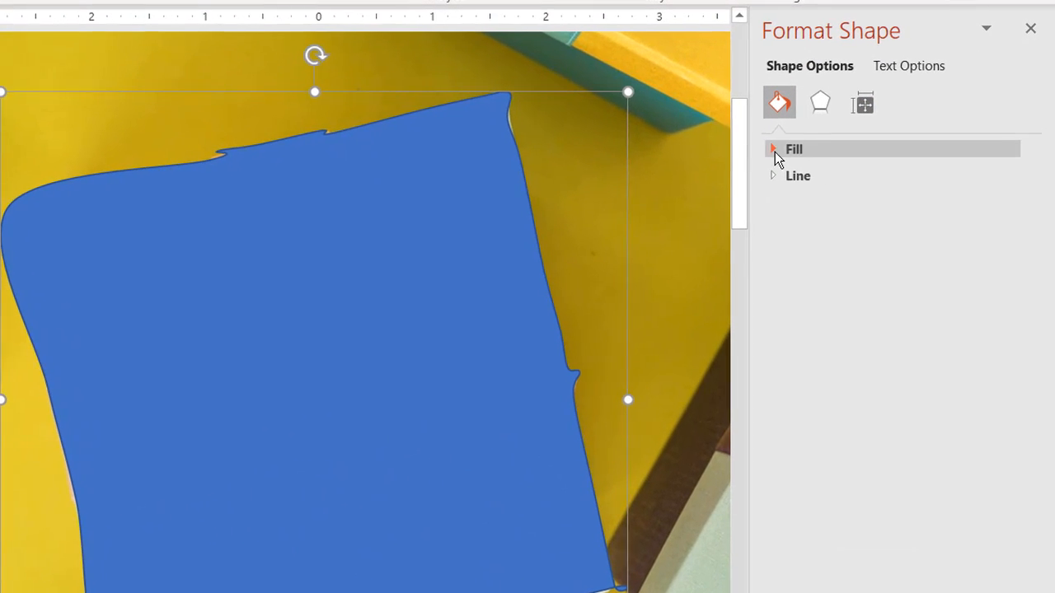
left_click(888, 204)
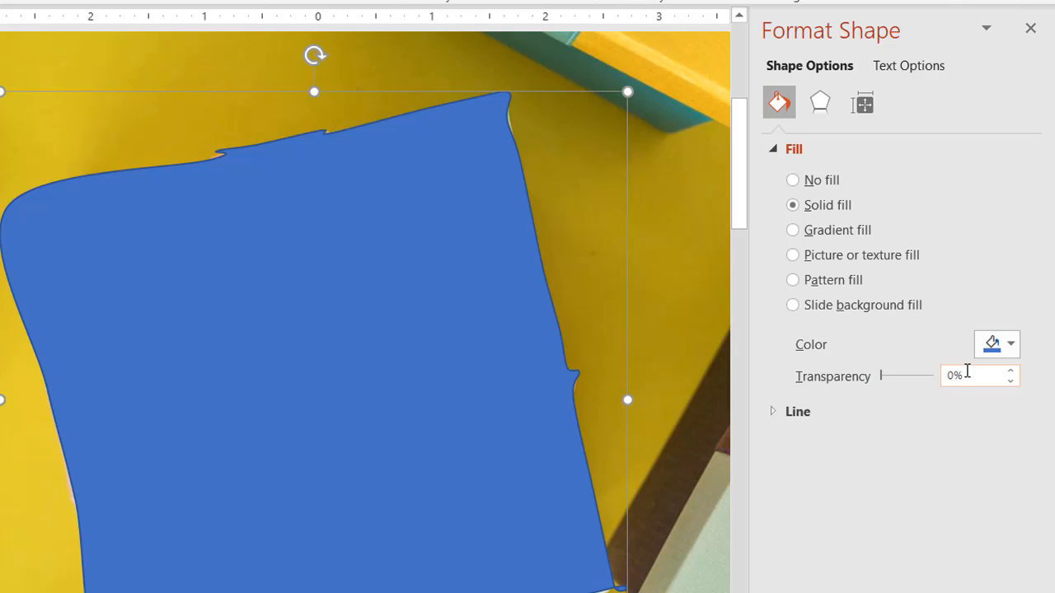
left_click_drag(967, 371, 904, 394)
type("50")
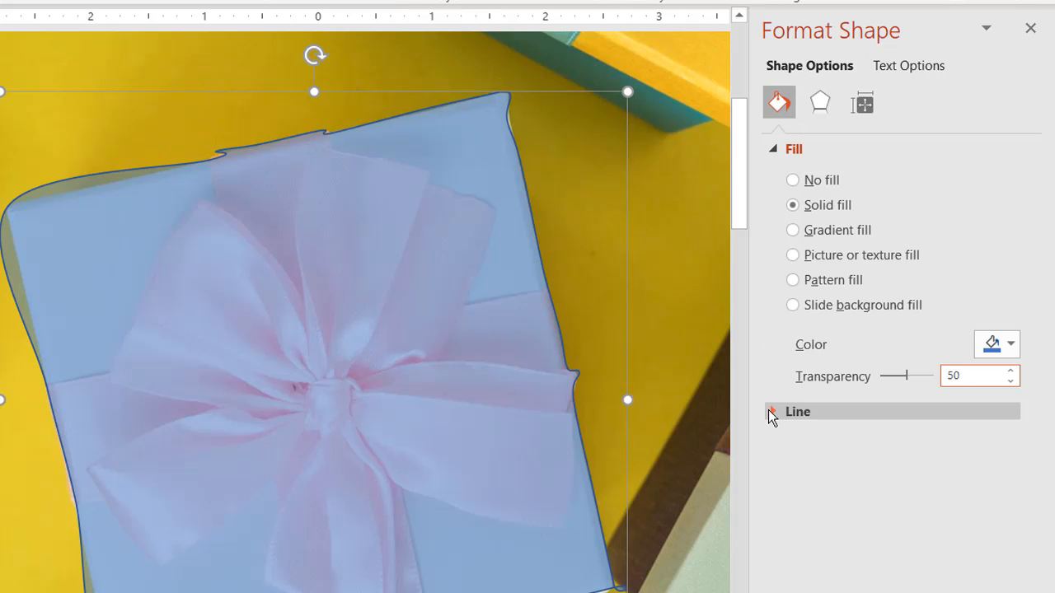
Give the traced shape a red 0.5 pt outline and make its formatting the default for new shapes.
left_click(816, 412)
left_click(999, 534)
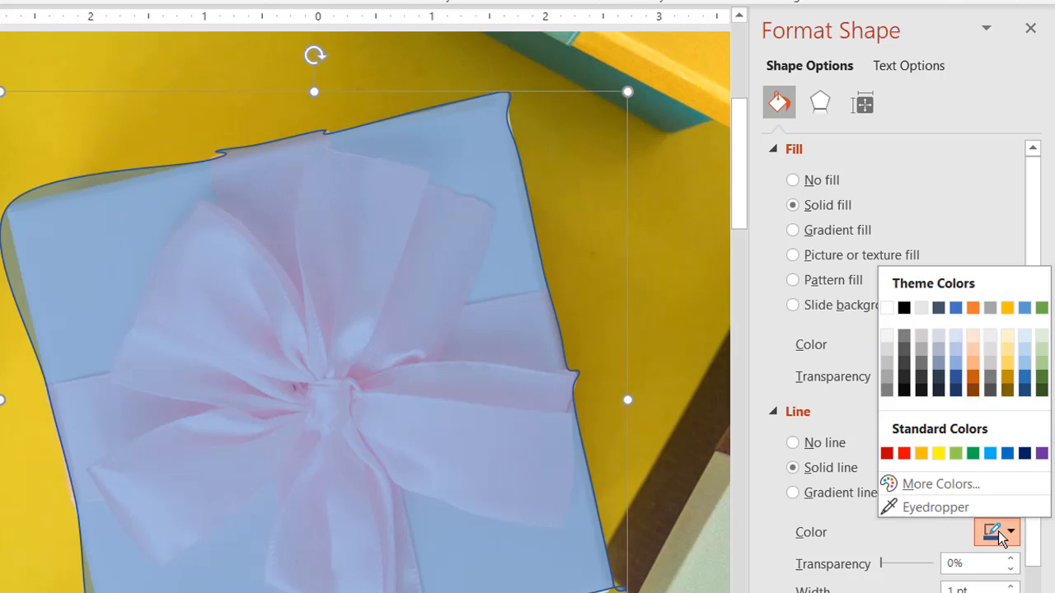
left_click(906, 454)
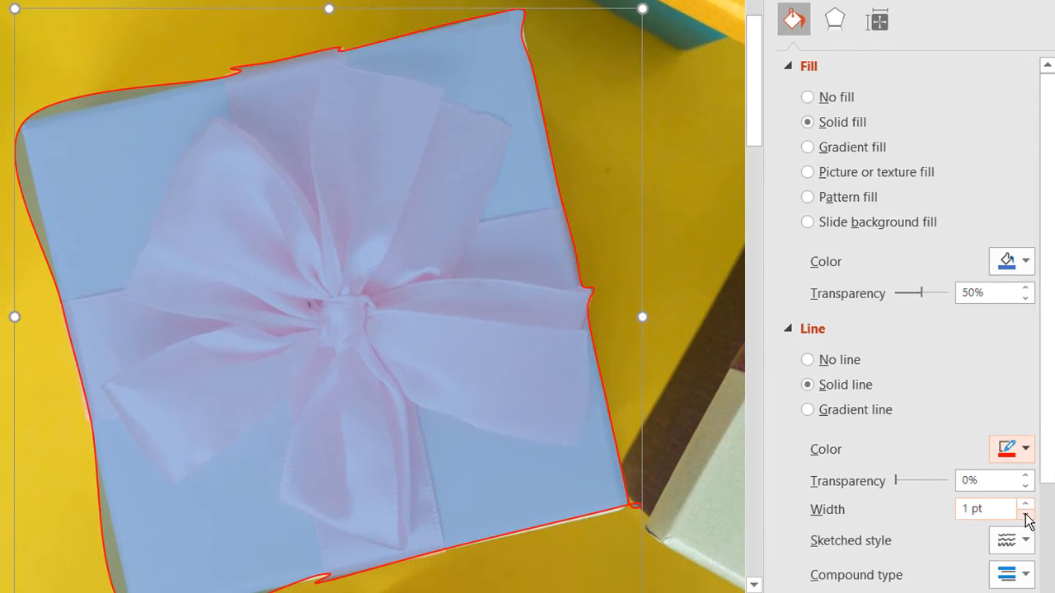
left_click(1036, 451)
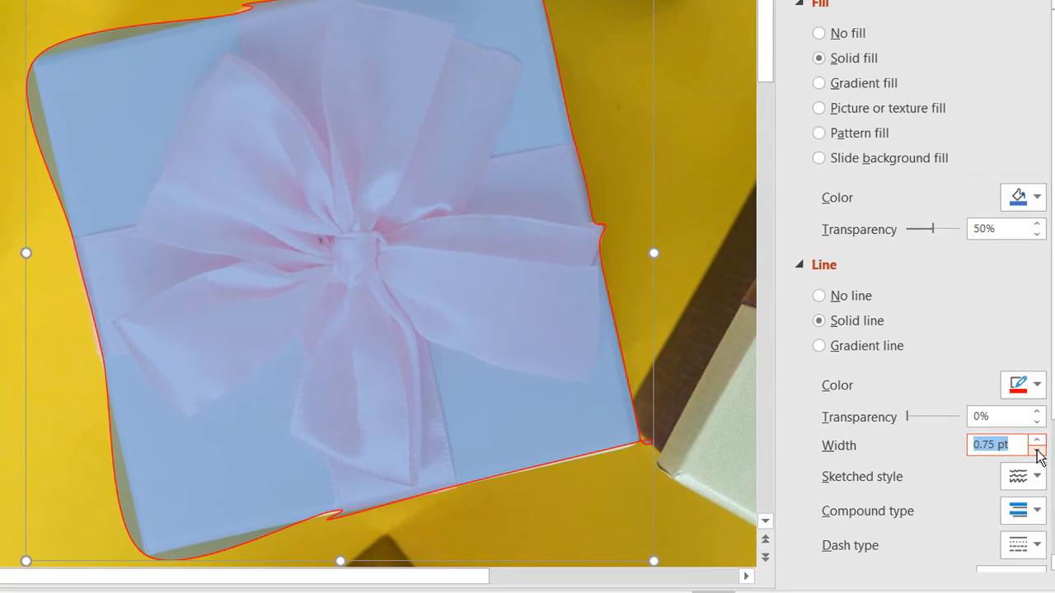
left_click(1037, 451)
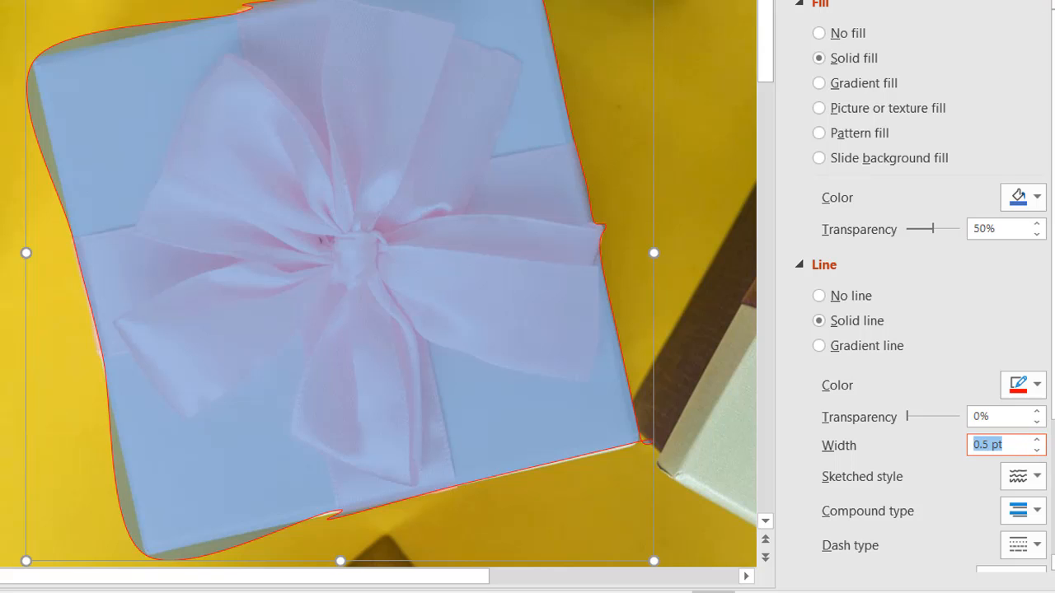
left_click(1042, 0)
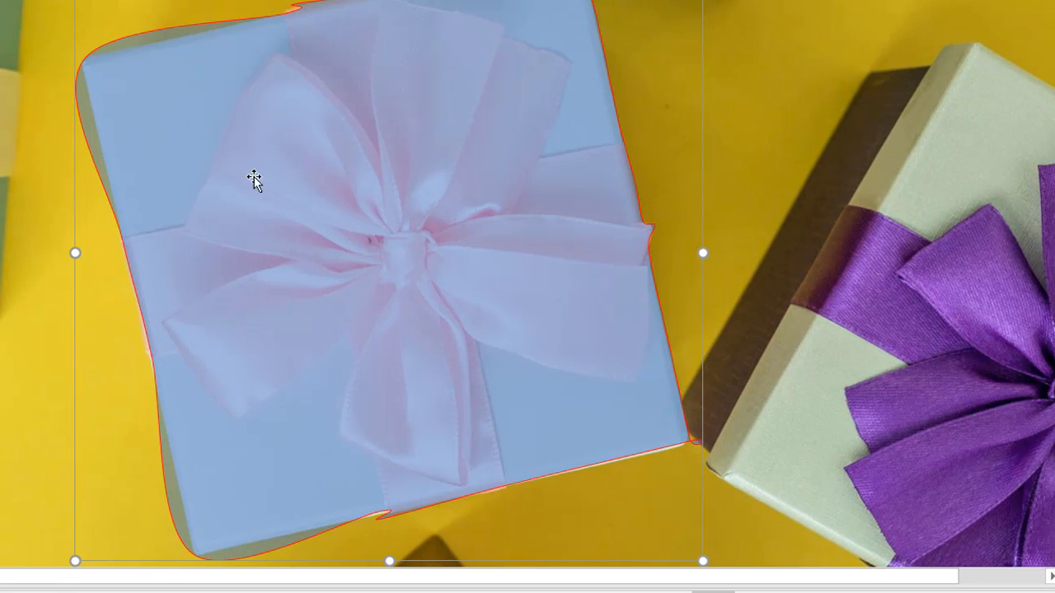
right_click(318, 85)
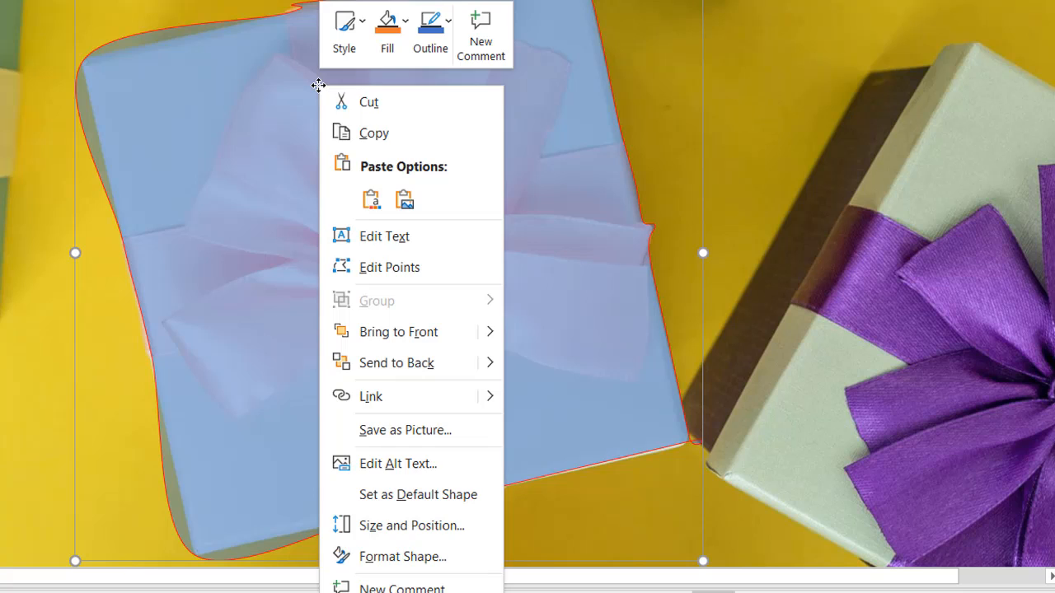
left_click(435, 494)
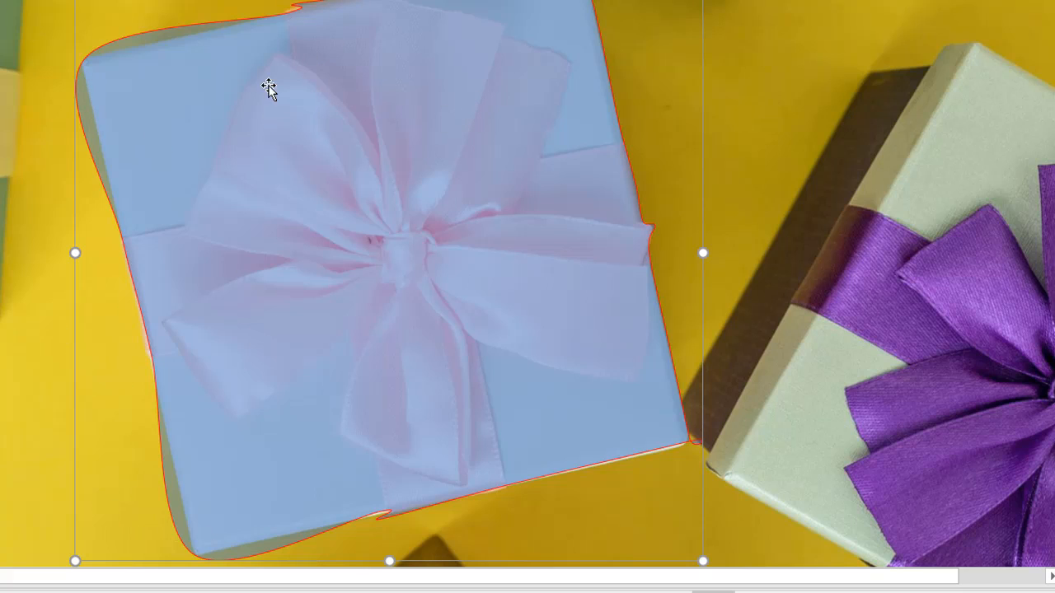
Edit the shape's points and curve handles so the outline follows the gift box's upper-left and lower-left corners.
right_click(233, 108)
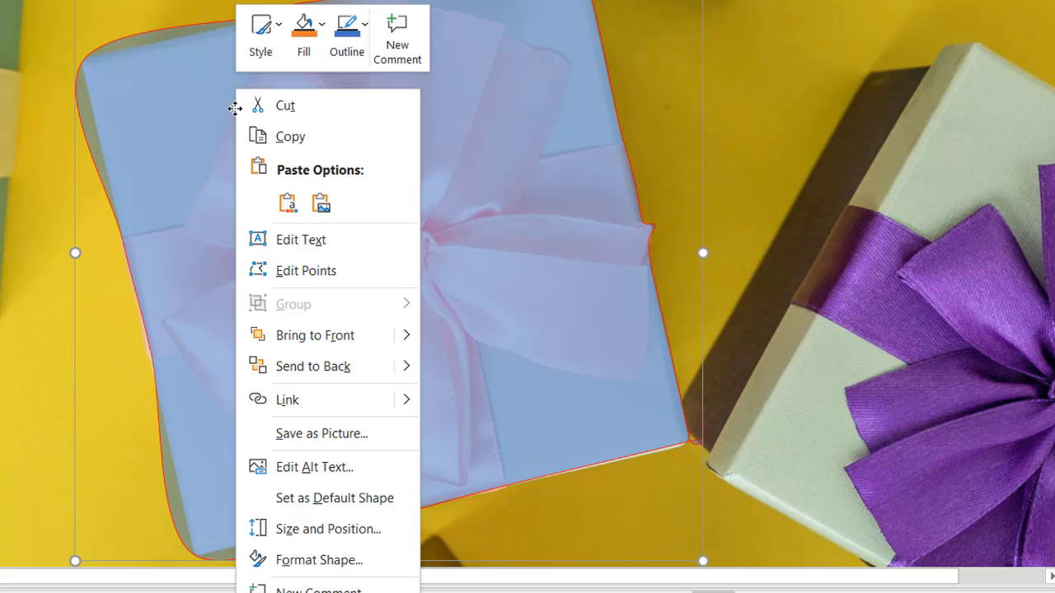
left_click(317, 278)
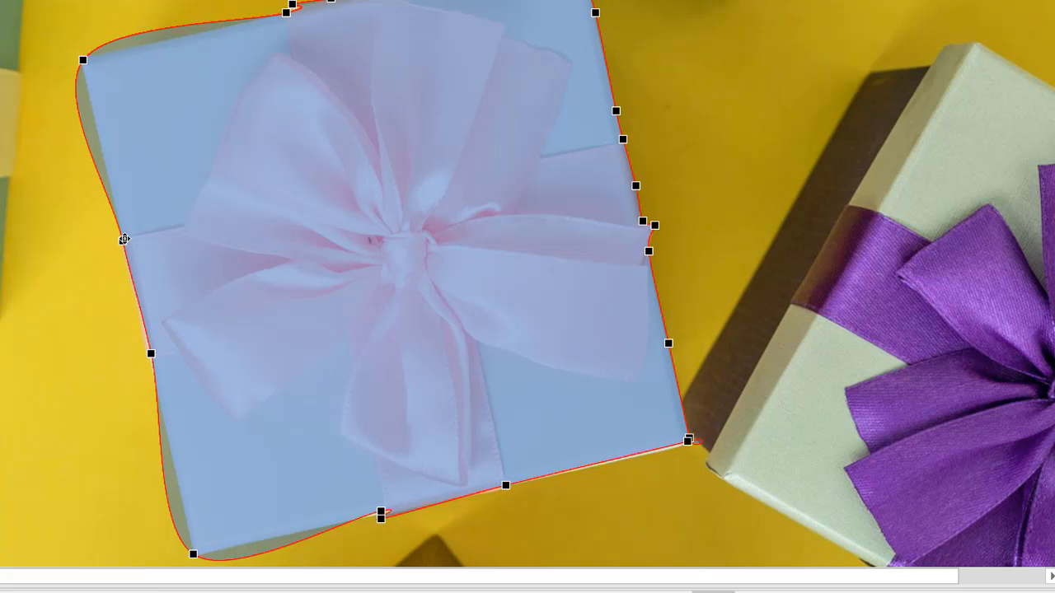
left_click_drag(122, 240, 91, 110)
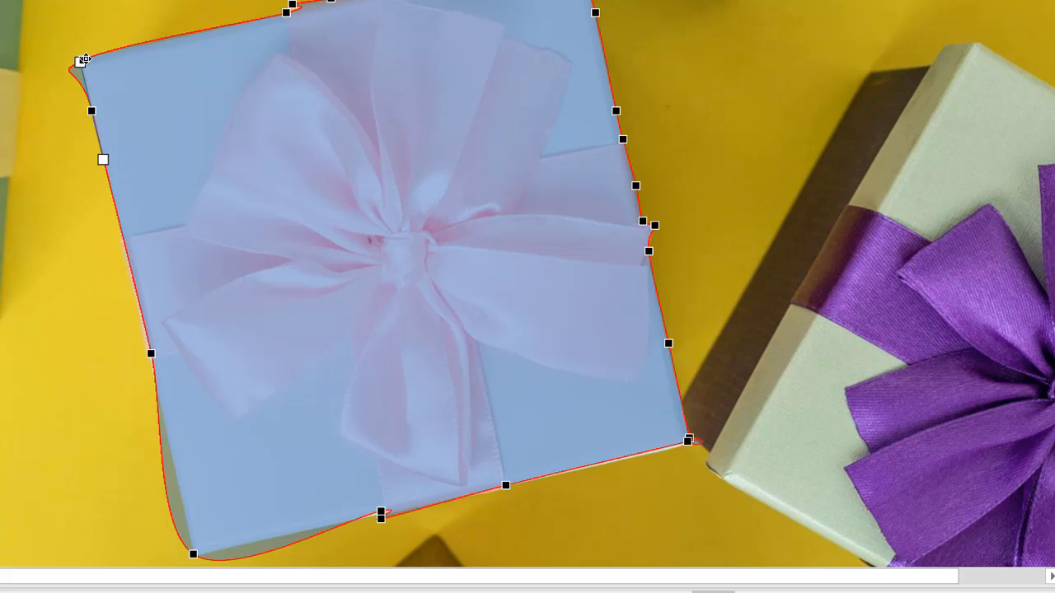
left_click(83, 59)
left_click_drag(83, 60, 136, 47)
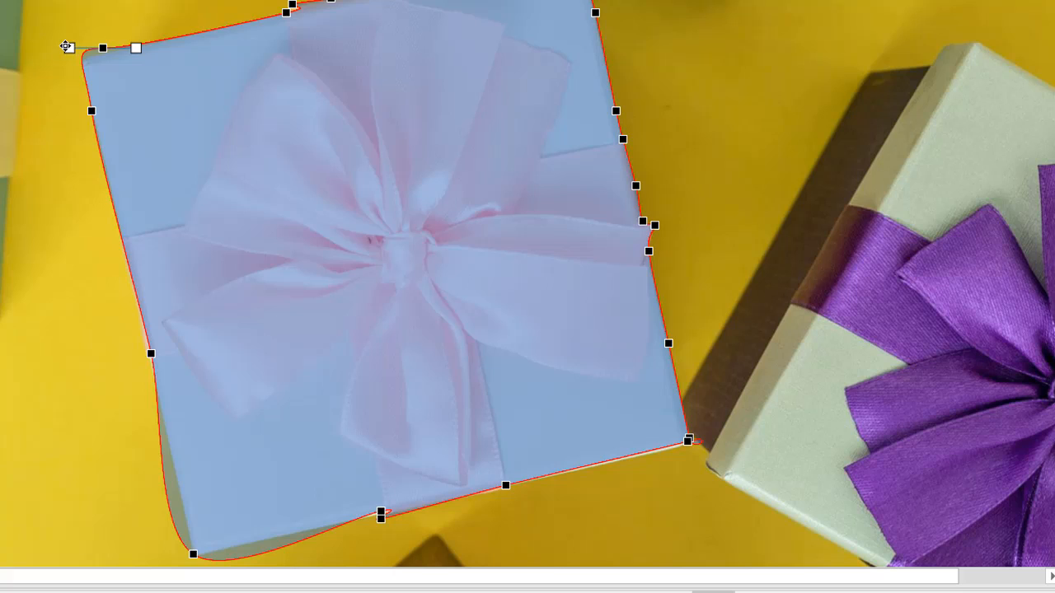
left_click_drag(67, 47, 104, 53)
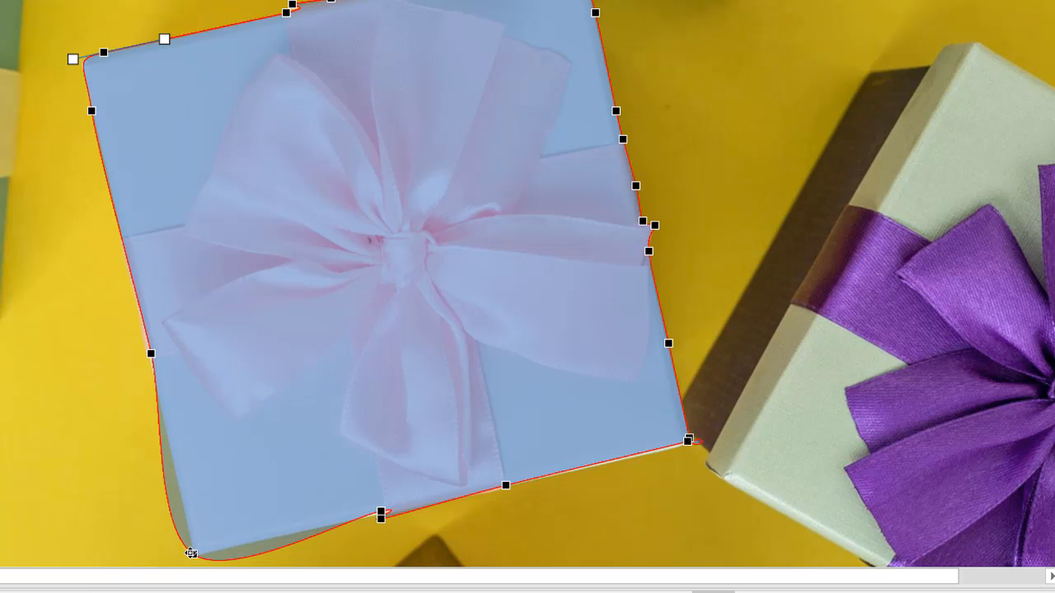
left_click(190, 553)
left_click_drag(154, 527, 189, 549)
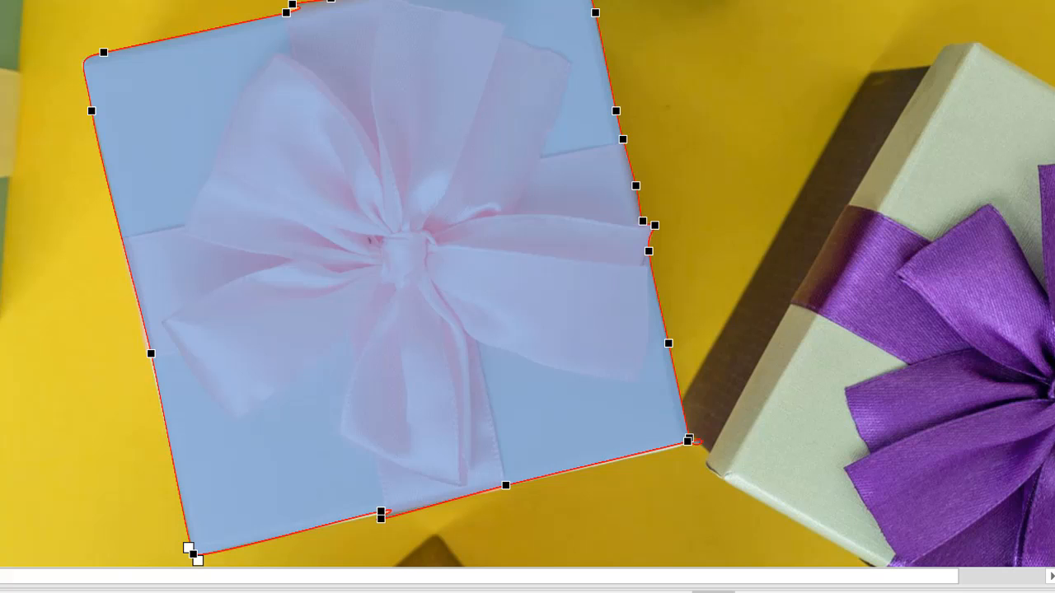
scroll(768, 346, "down", 1)
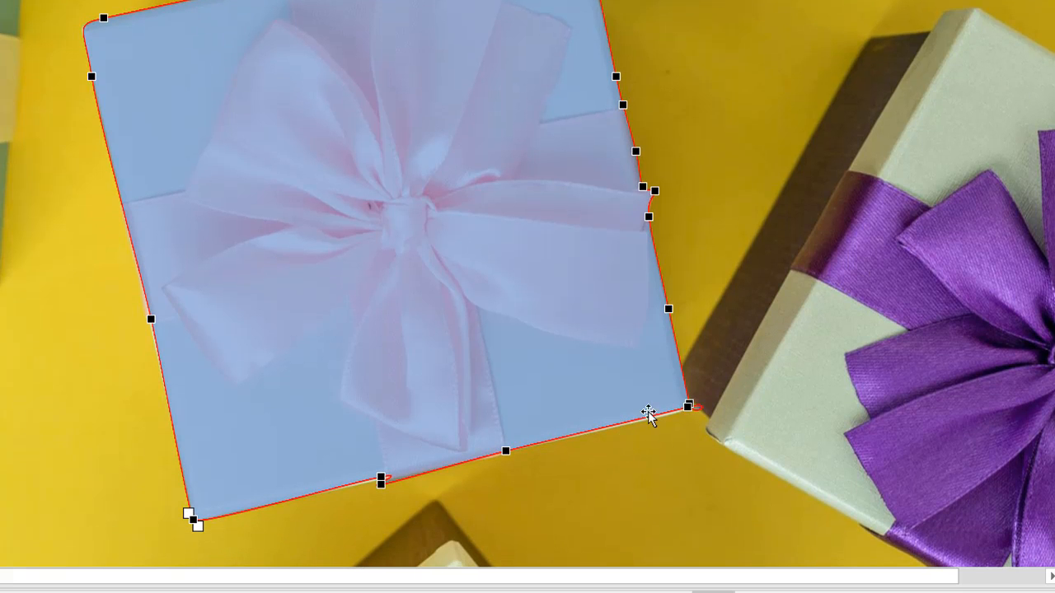
left_click(689, 405)
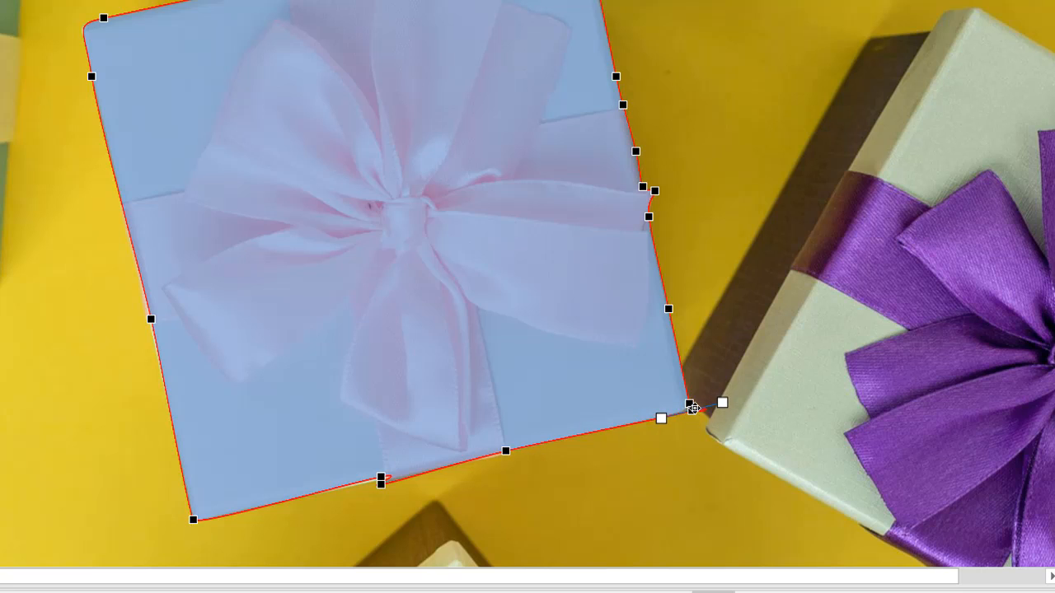
key("Delete")
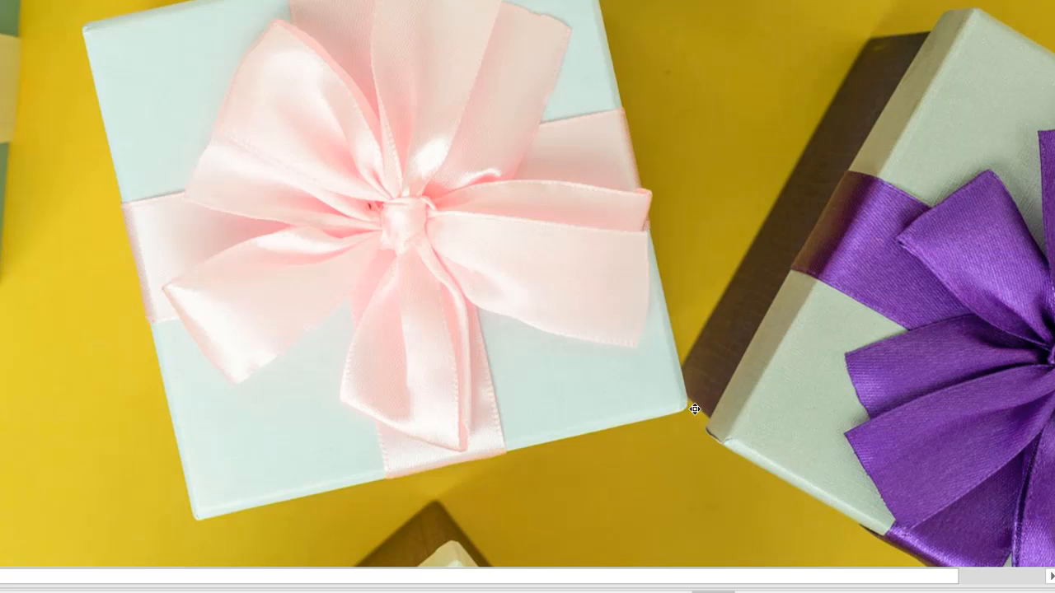
key("ctrl+z")
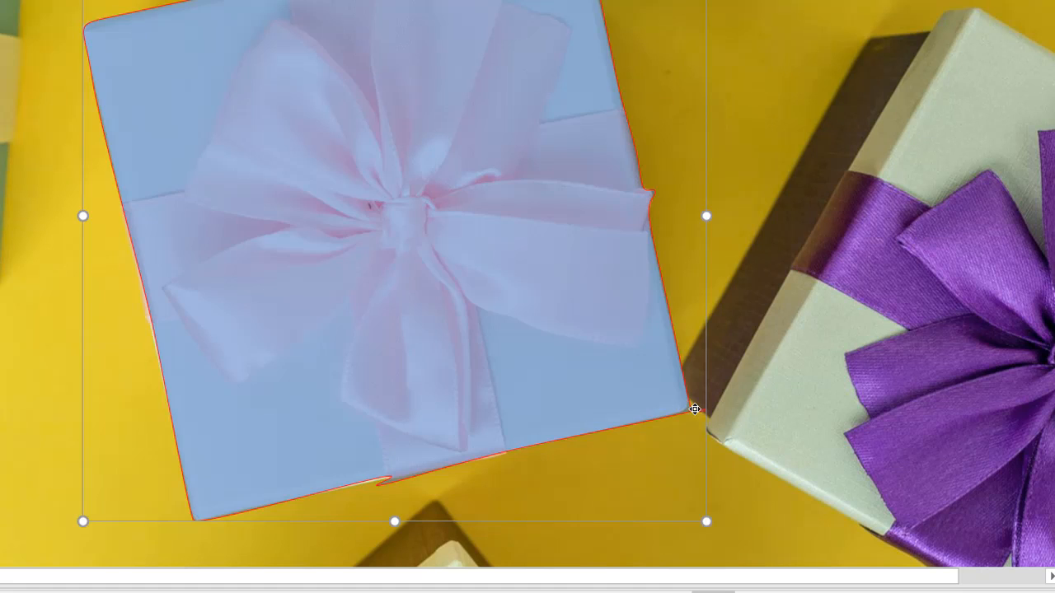
right_click(580, 377)
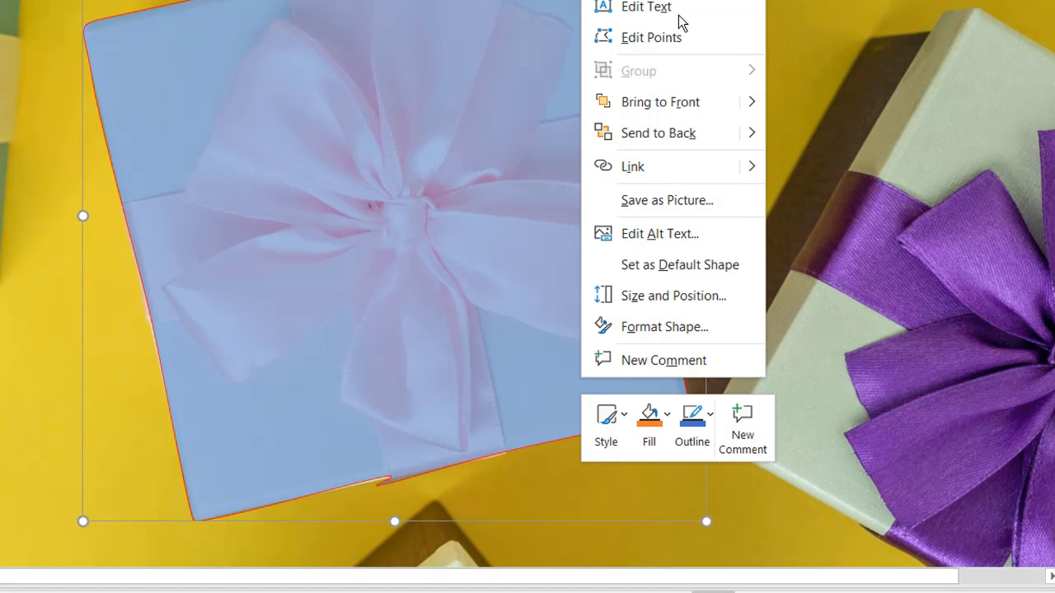
left_click(674, 39)
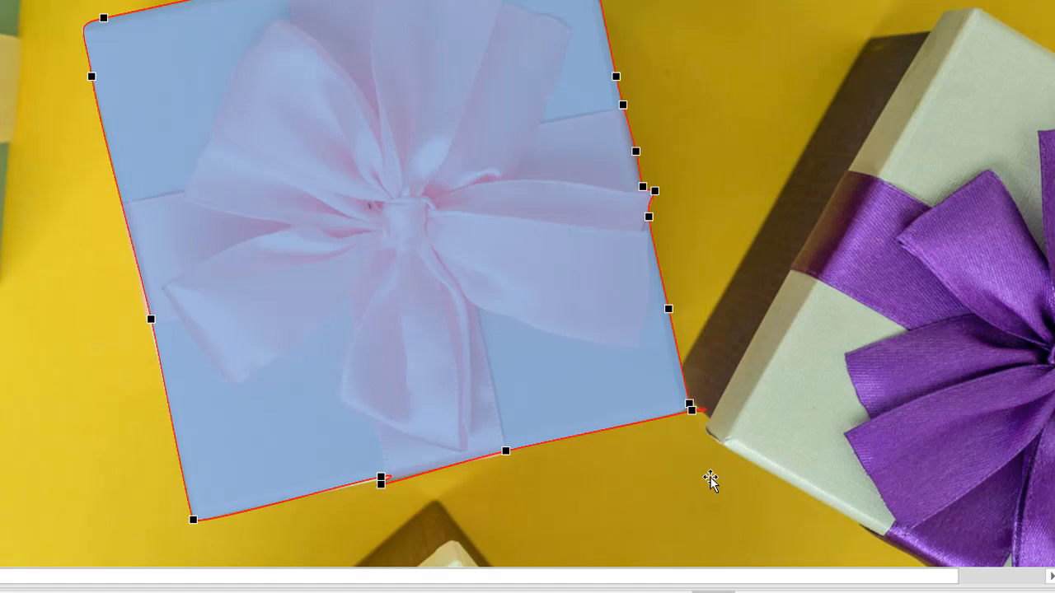
left_click(691, 410)
key("Delete")
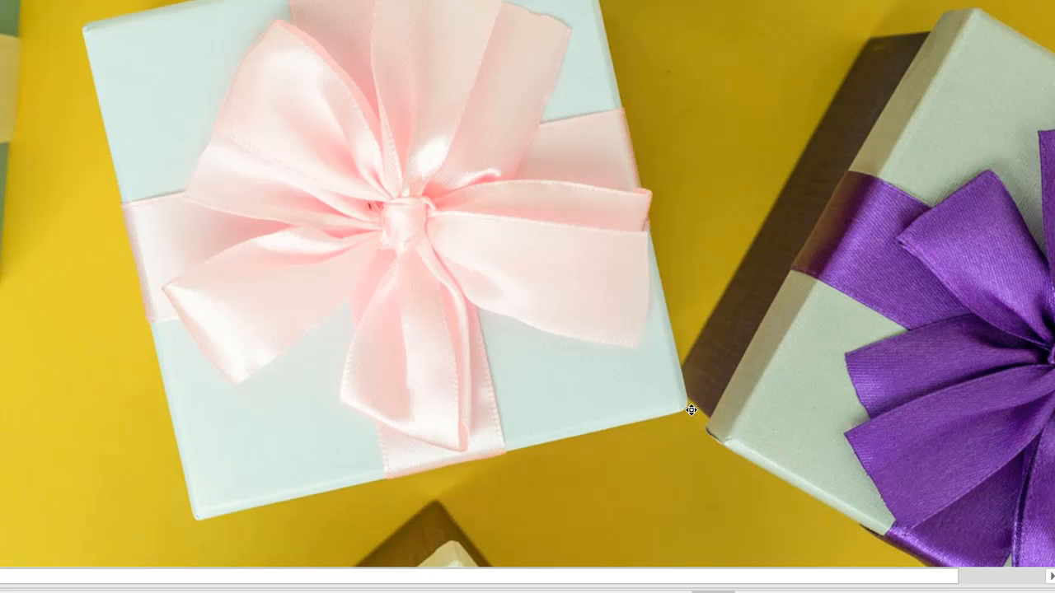
key("ctrl+z")
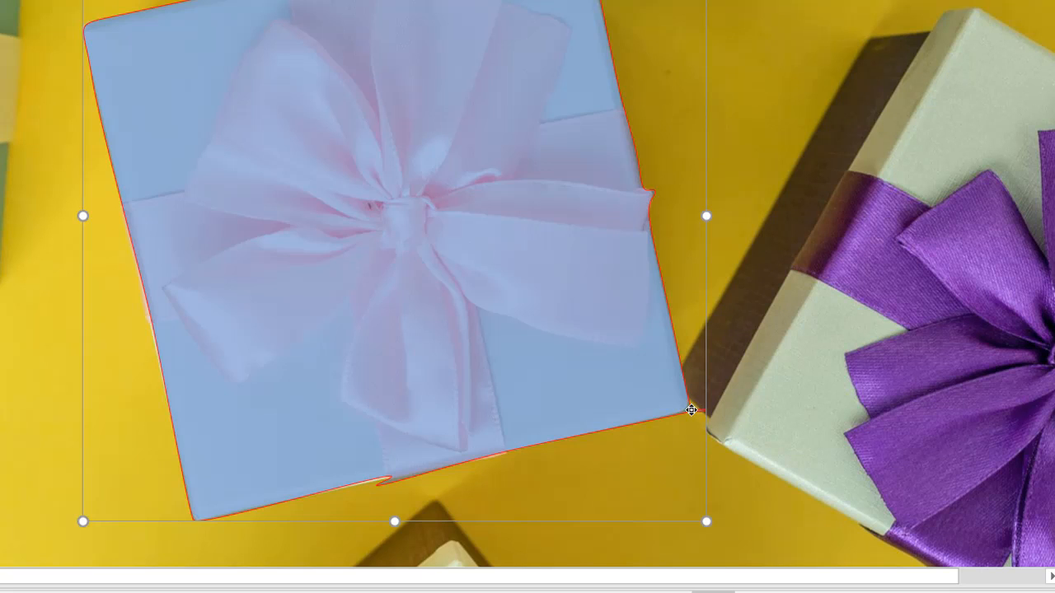
Delete the extra point at the box's lower-right corner and adjust the remaining corner point's handles to fit the edges.
right_click(544, 346)
left_click(623, 8)
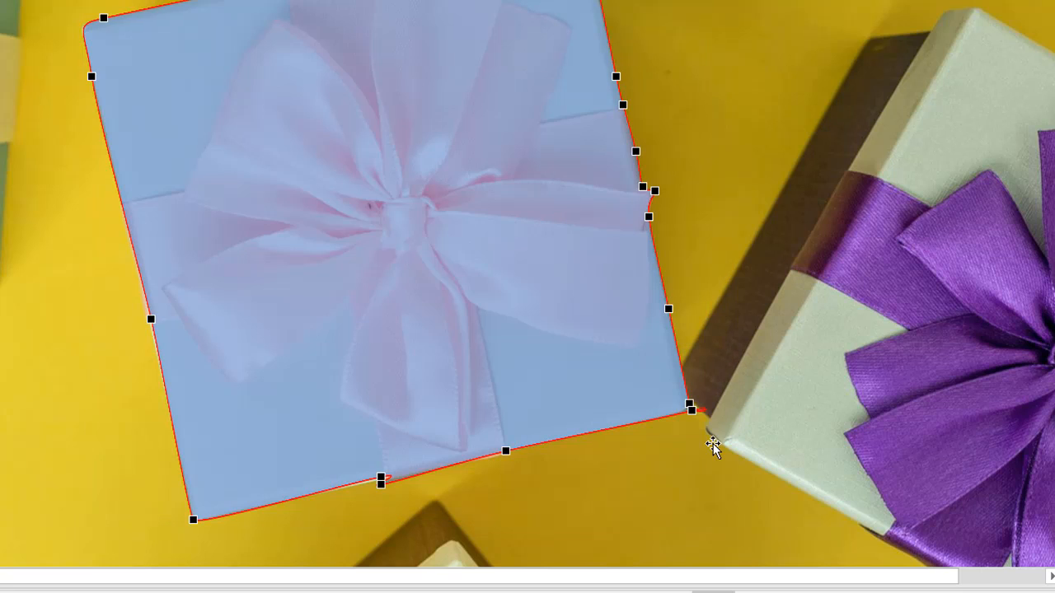
left_click(692, 409)
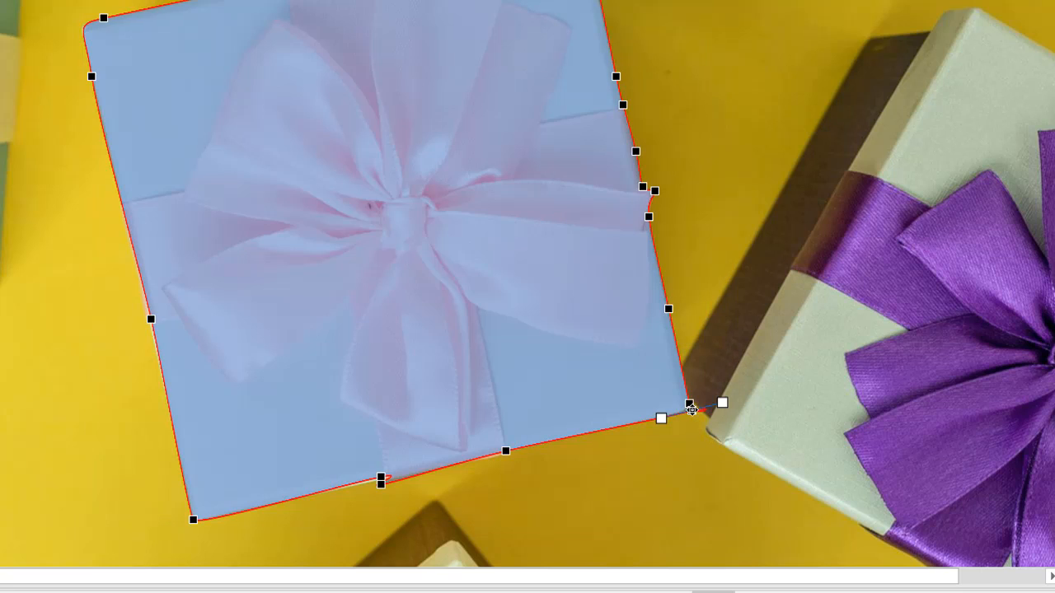
right_click(691, 410)
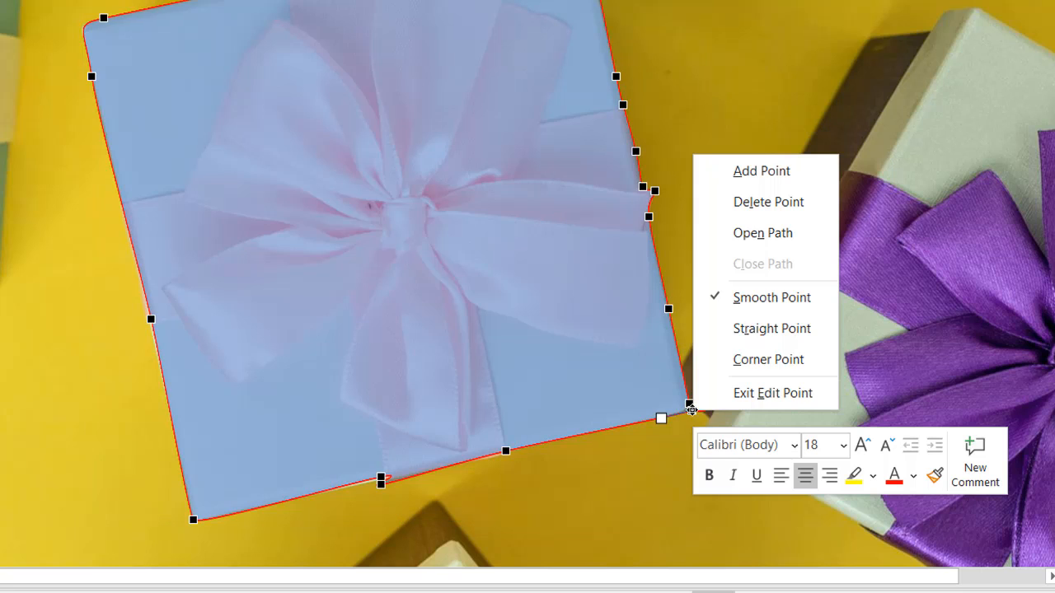
left_click(768, 202)
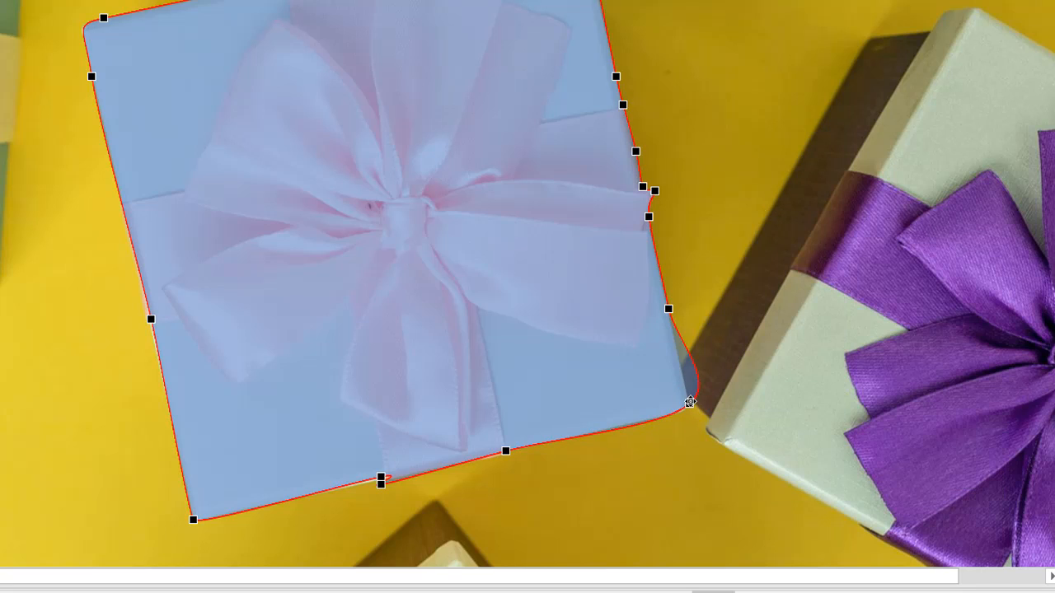
left_click(689, 402)
left_click_drag(716, 380, 690, 398)
left_click_drag(683, 437, 679, 420)
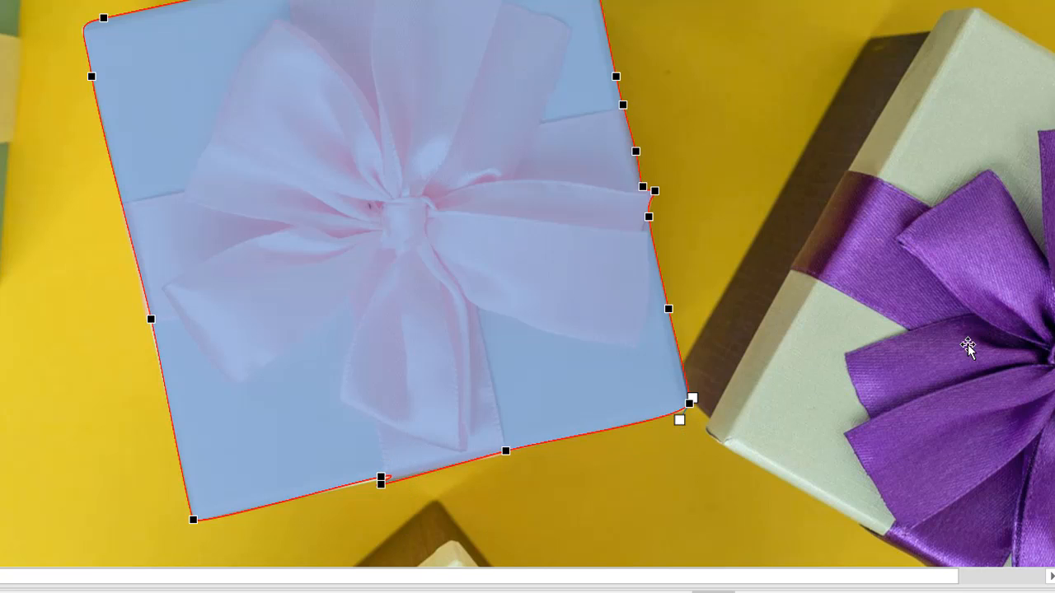
Move the outline point just below the gift box's upper-right corner slightly outward to fit the box's edge.
left_click(1001, 592)
left_click(1000, 592)
left_click(1001, 592)
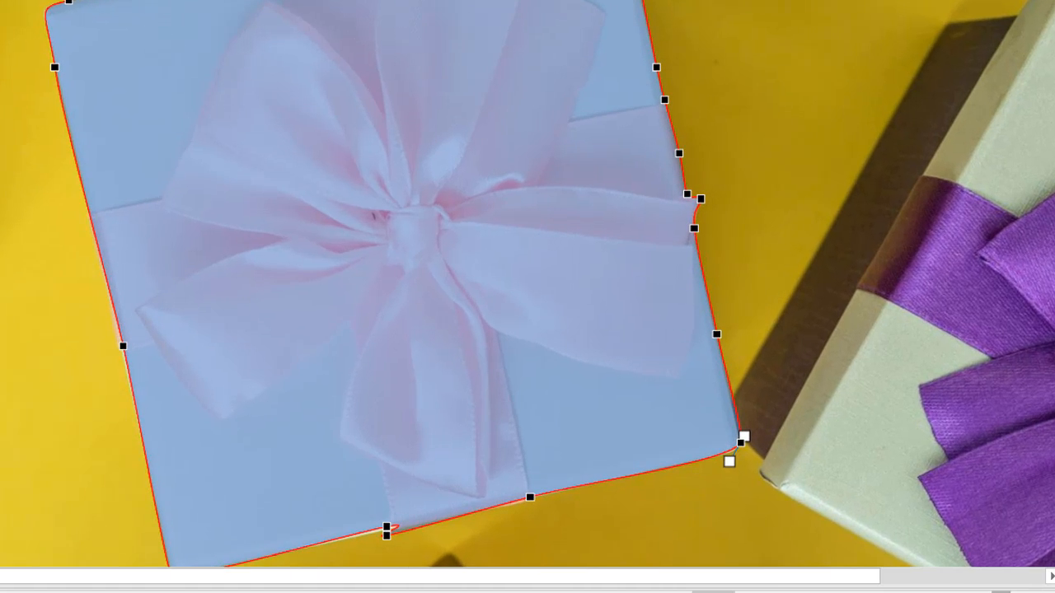
left_click(1000, 592)
left_click(1001, 592)
left_click(1000, 592)
left_click(1000, 592)
left_click(1000, 592)
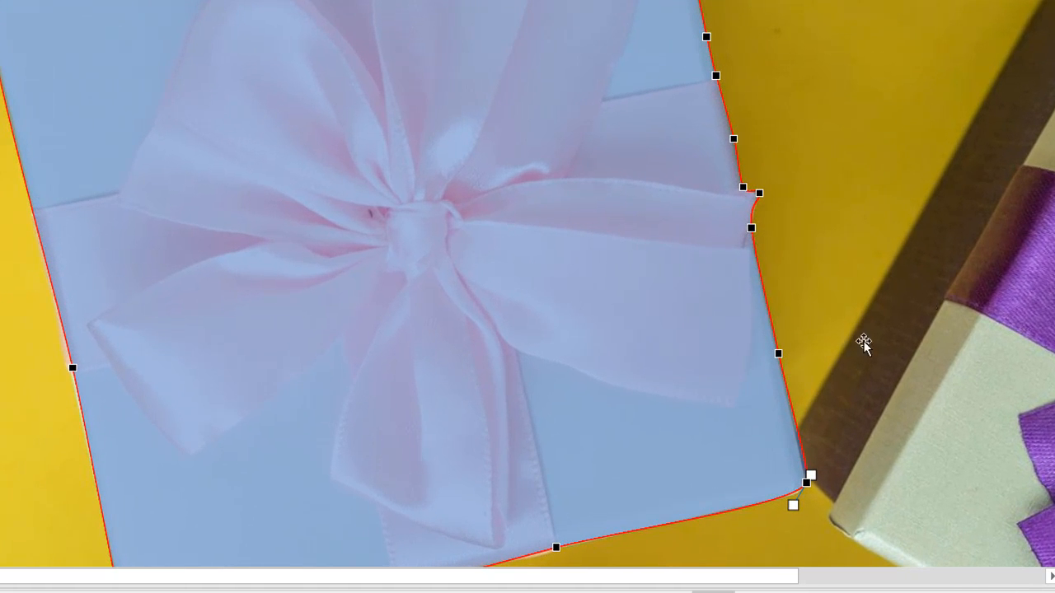
scroll(528, 283, "up", 3)
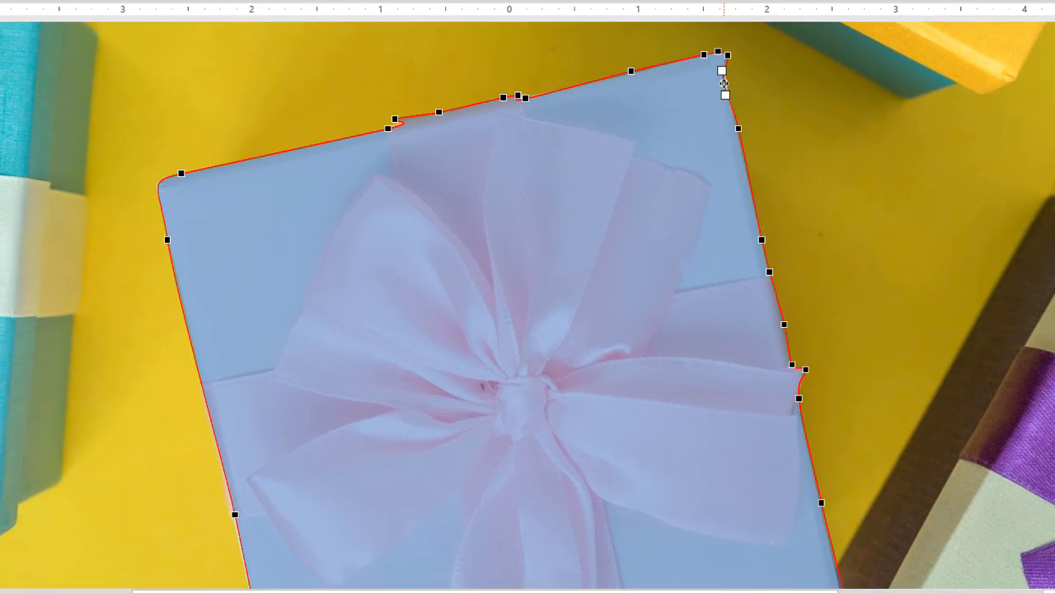
left_click_drag(725, 81, 727, 81)
scroll(996, 161, "down", 3)
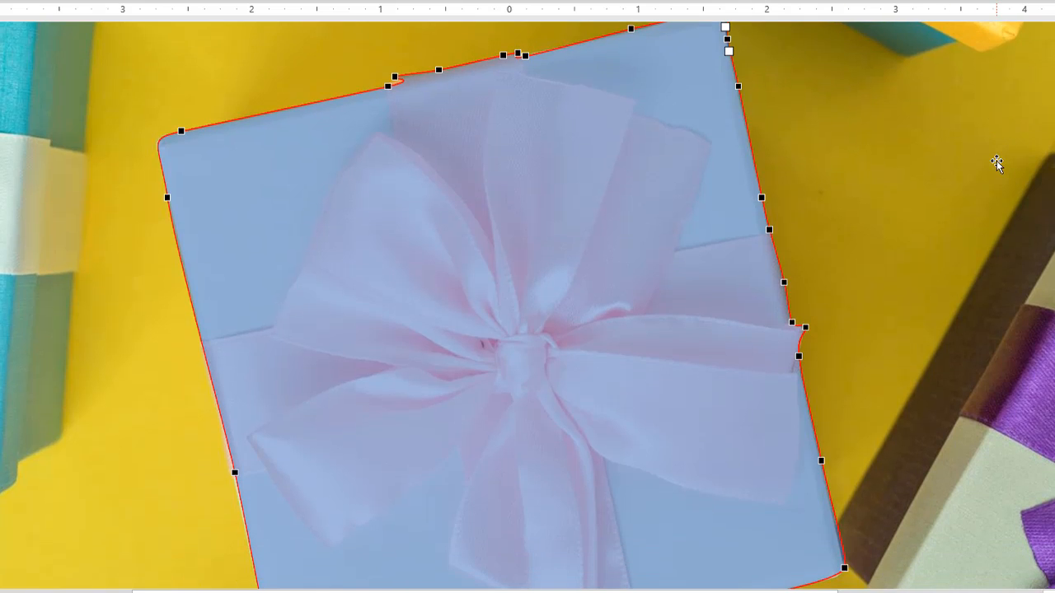
scroll(996, 163, "down", 1)
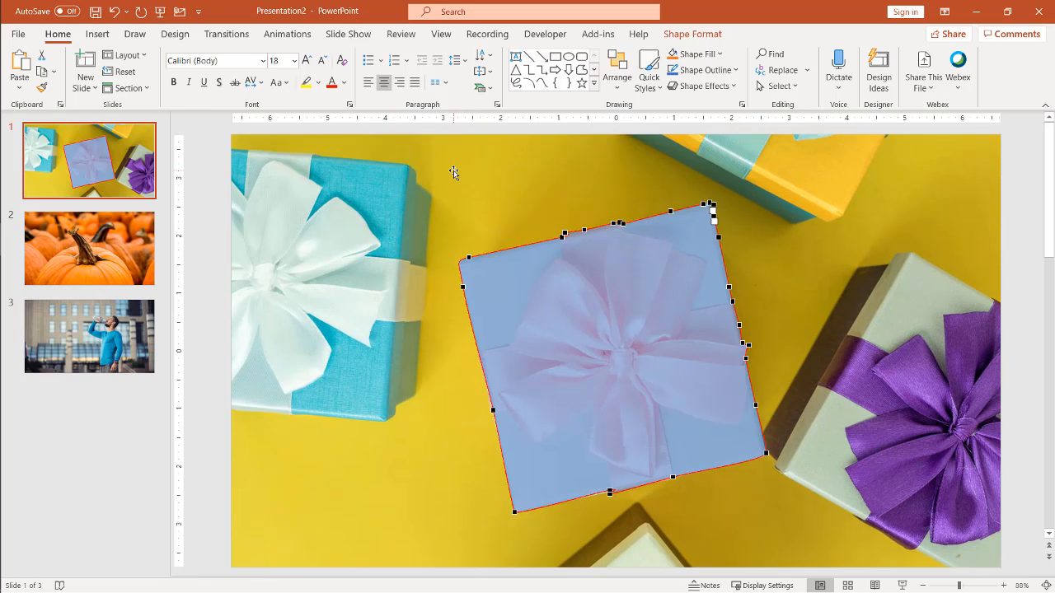
Try cutting out the gift box by intersecting the photo with the traced shape, then undo the merge.
left_click(328, 200)
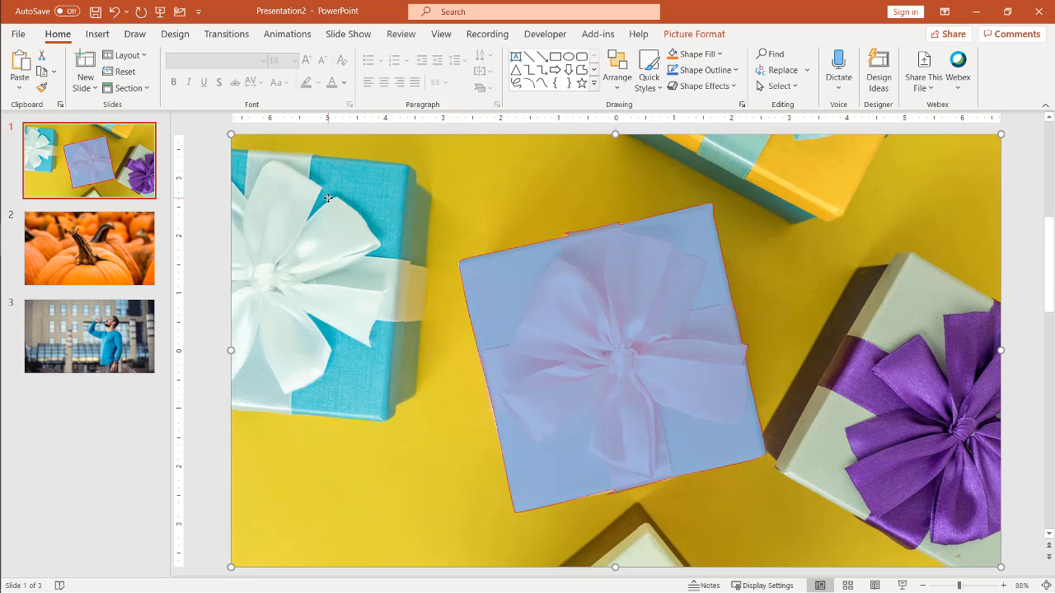
left_click(531, 325)
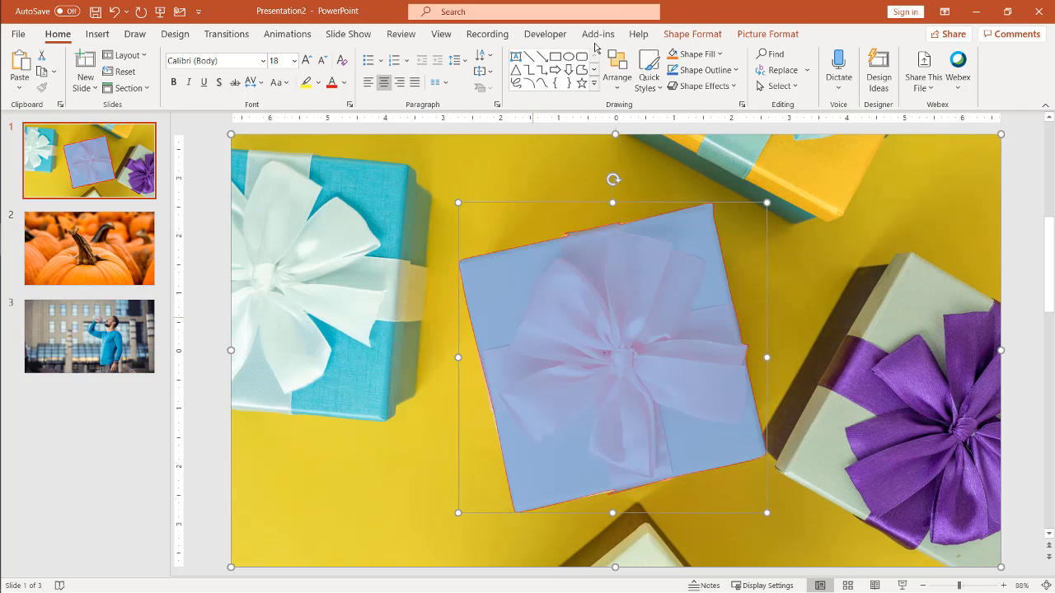
left_click(691, 31)
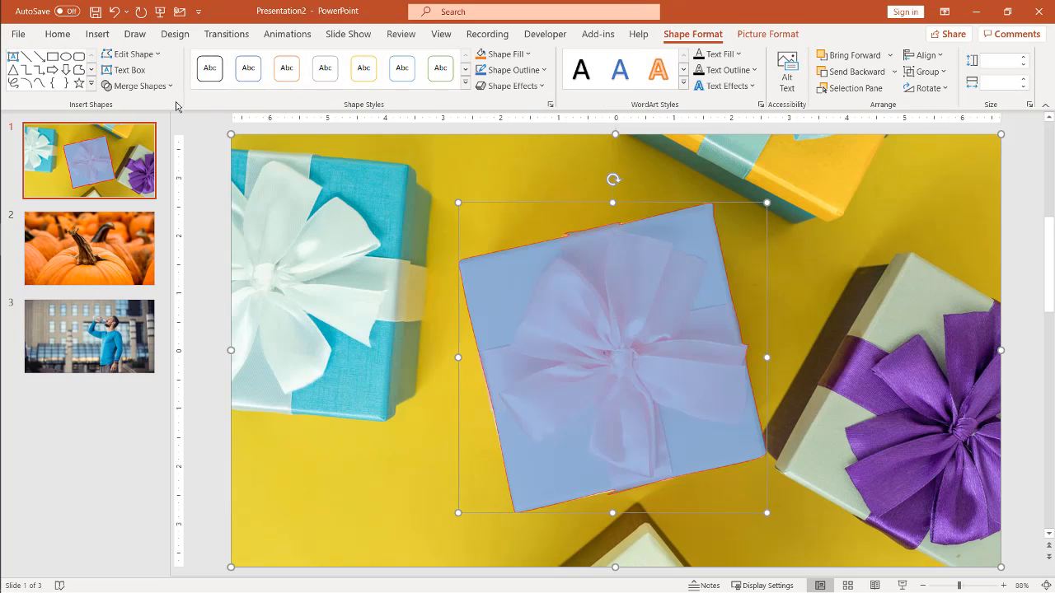
left_click(169, 86)
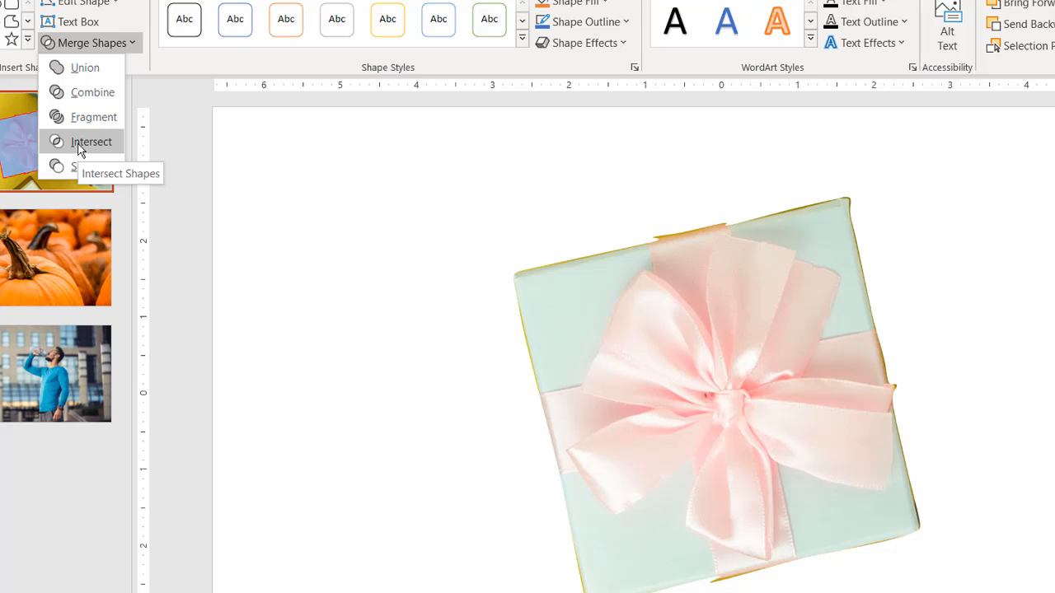
left_click(79, 145)
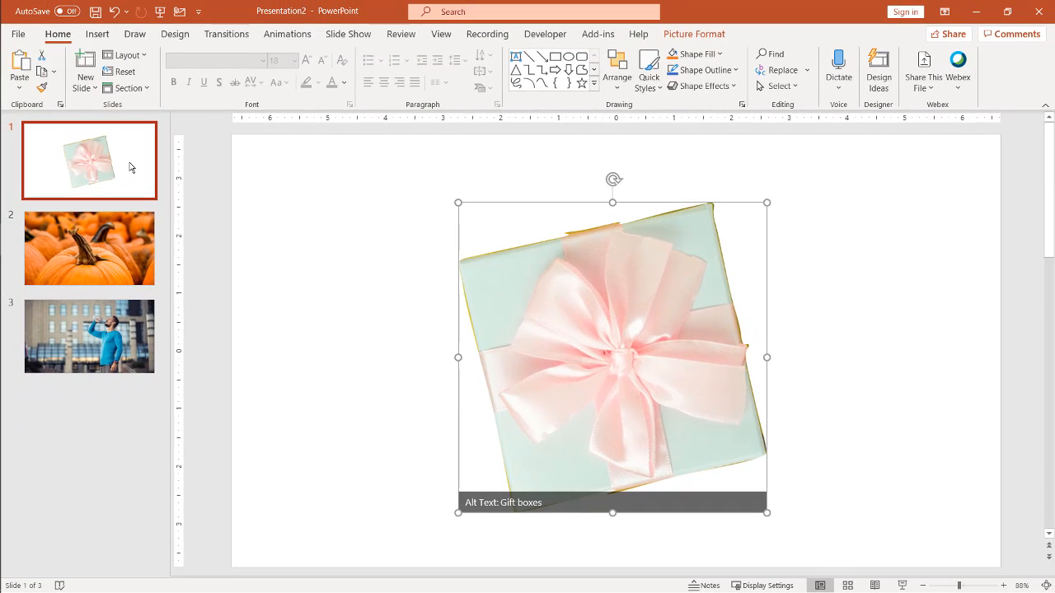
key("ctrl+z")
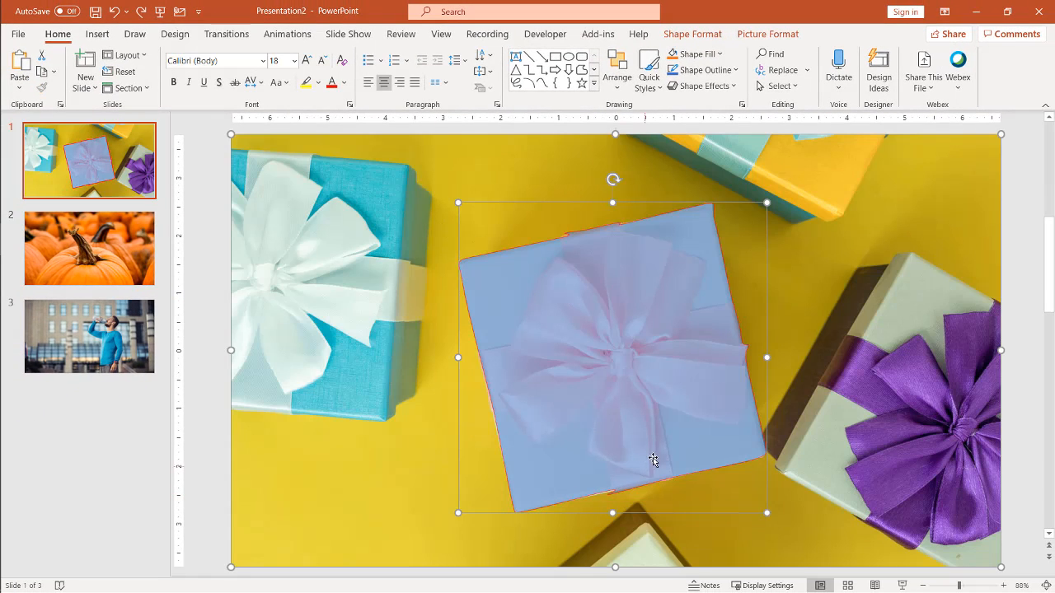
Examine the traced outline along the gift box's lower edge at 170% zoom and open the selection's context options.
left_click(1004, 586)
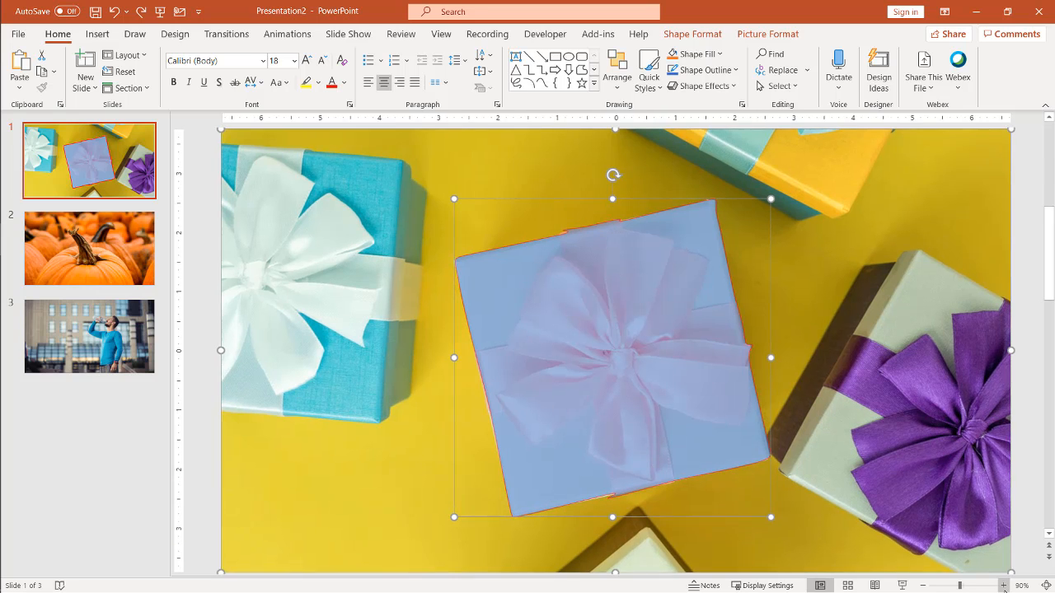
left_click(1003, 586)
left_click(1004, 586)
left_click(1004, 586)
left_click(1003, 586)
left_click(1004, 586)
scroll(876, 445, "down", 3)
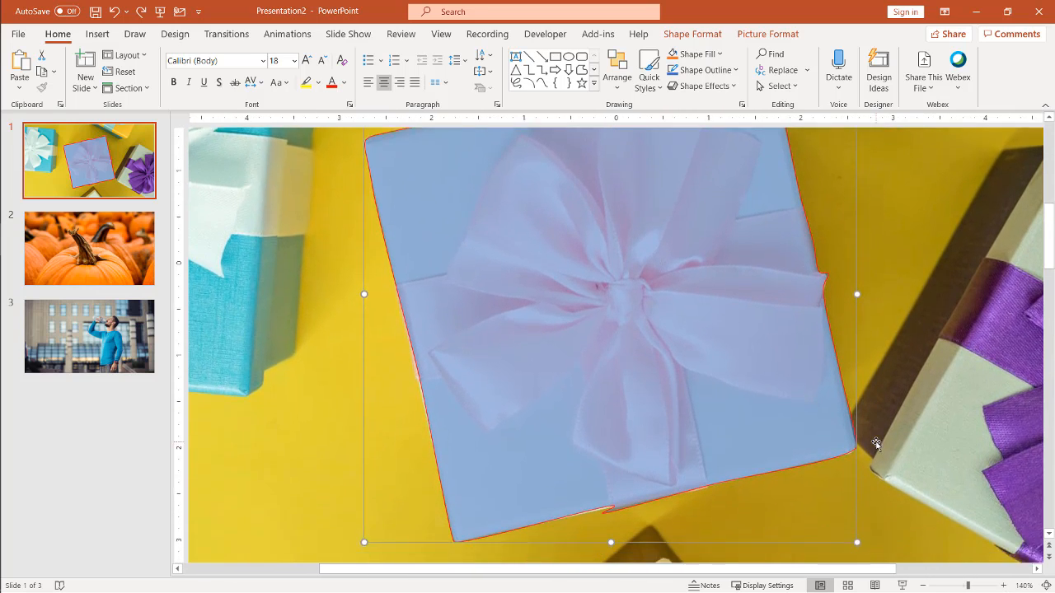
left_click(1004, 586)
left_click(1004, 586)
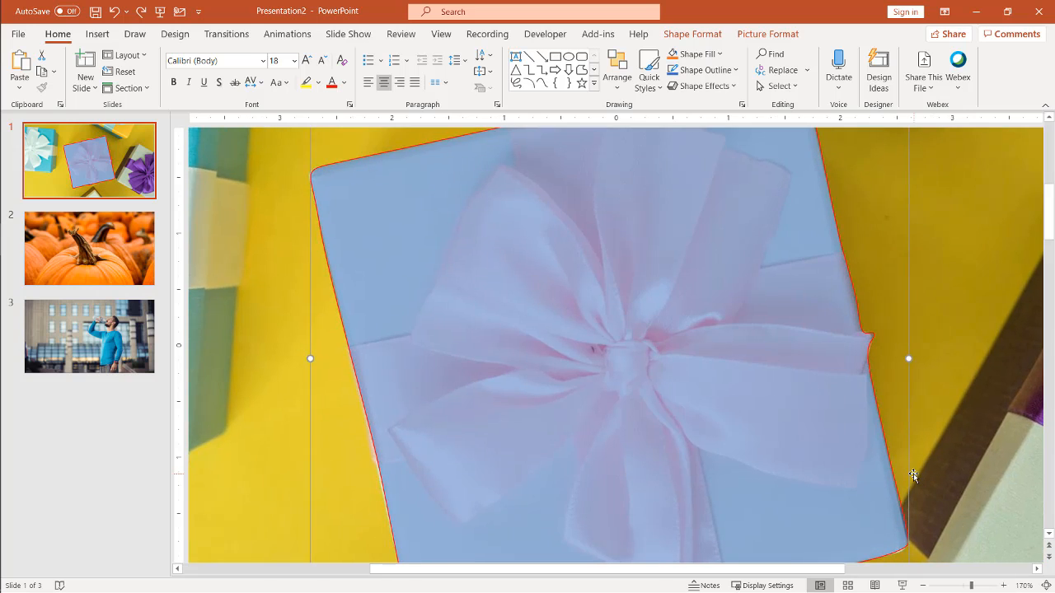
scroll(914, 470, "down", 3)
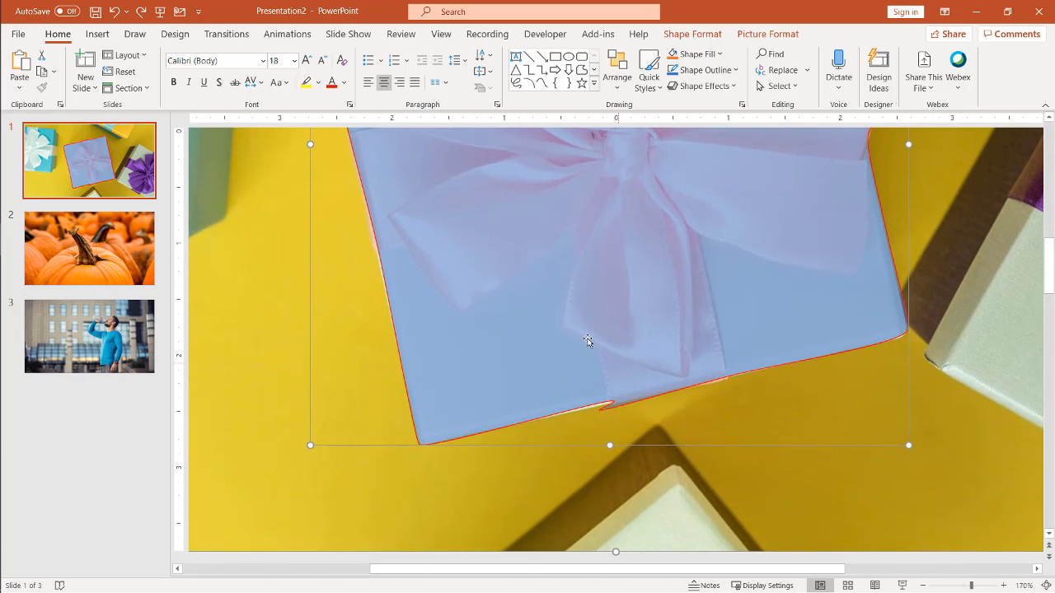
right_click(573, 334)
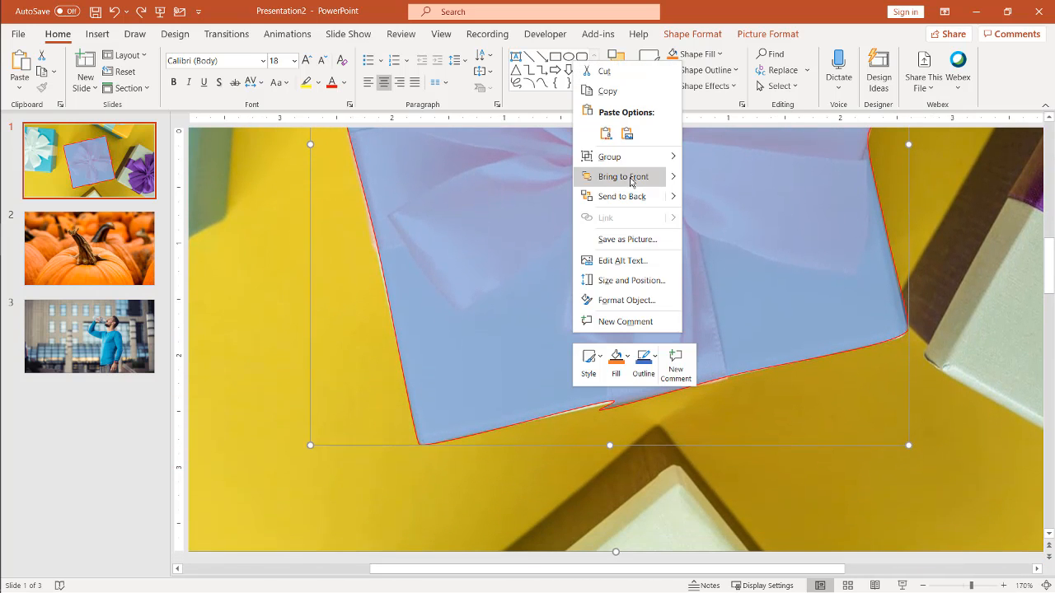